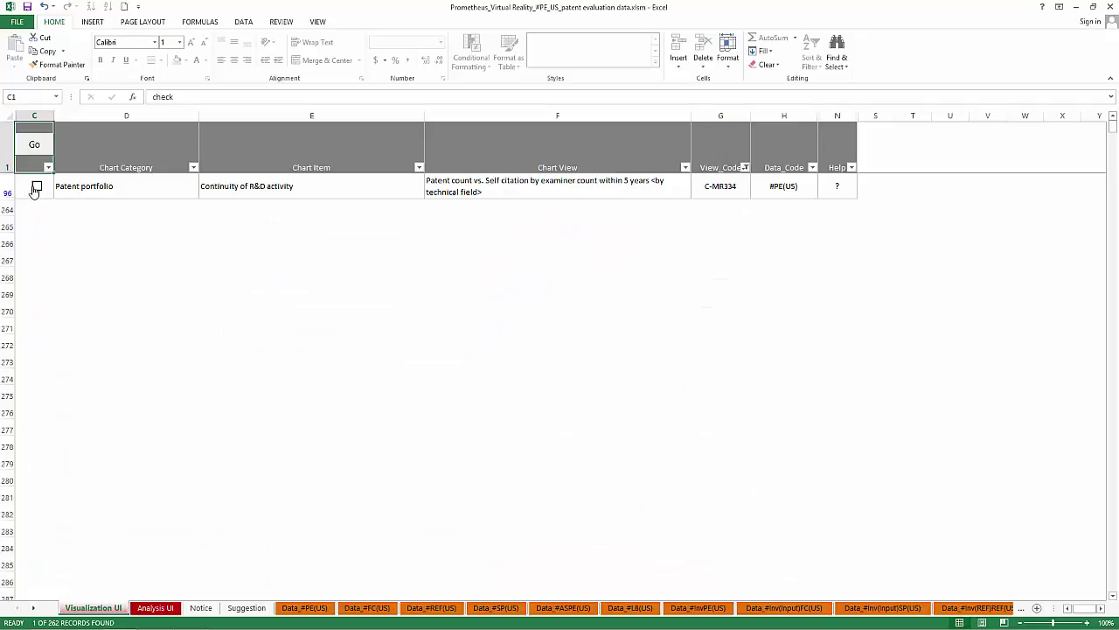
Generate the C-MR334 chart view for continuity of R&D activity and open its resulting sheet.
click(36, 188)
click(44, 153)
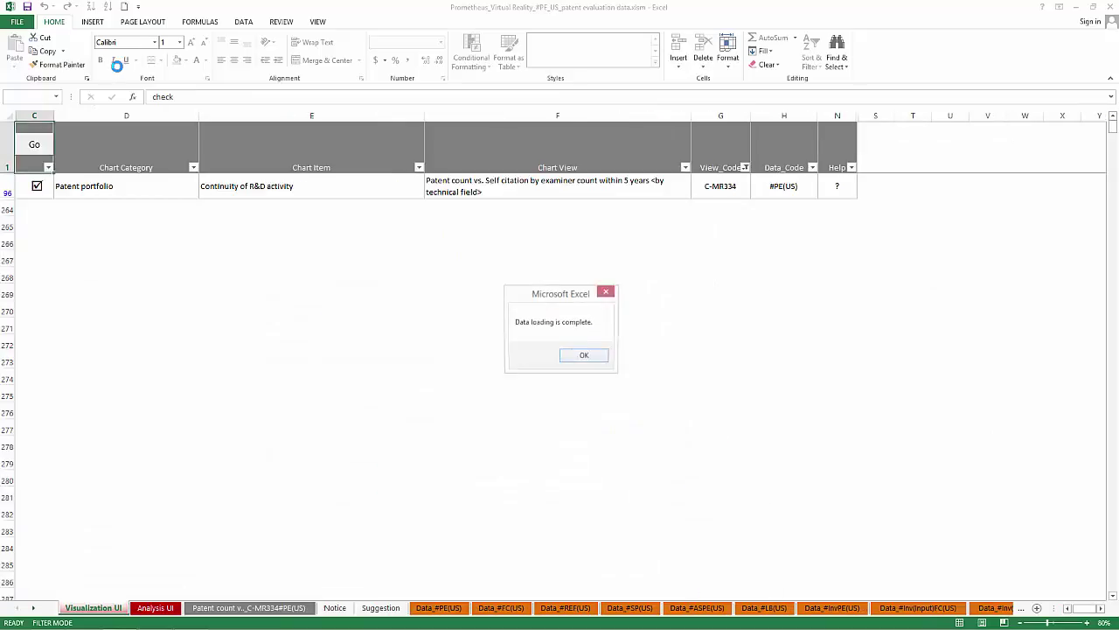
click(586, 357)
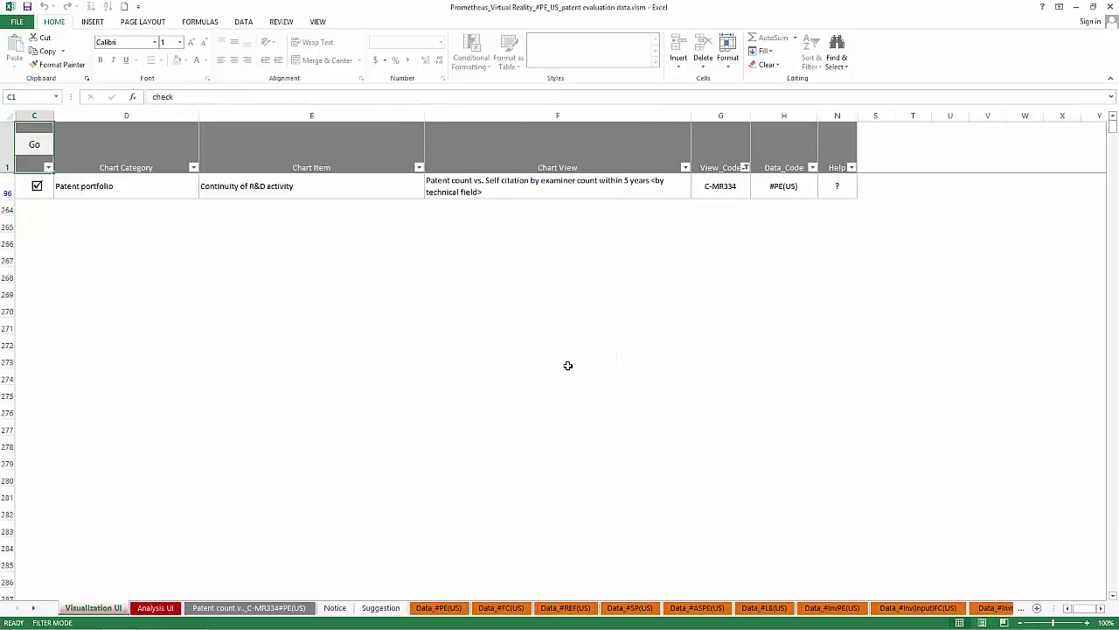
click(251, 609)
Go to the PivotTable at the start of the sheet and remove the P30_1 Total Forward Citation by Examiner Count within 5 Years field.
click(55, 218)
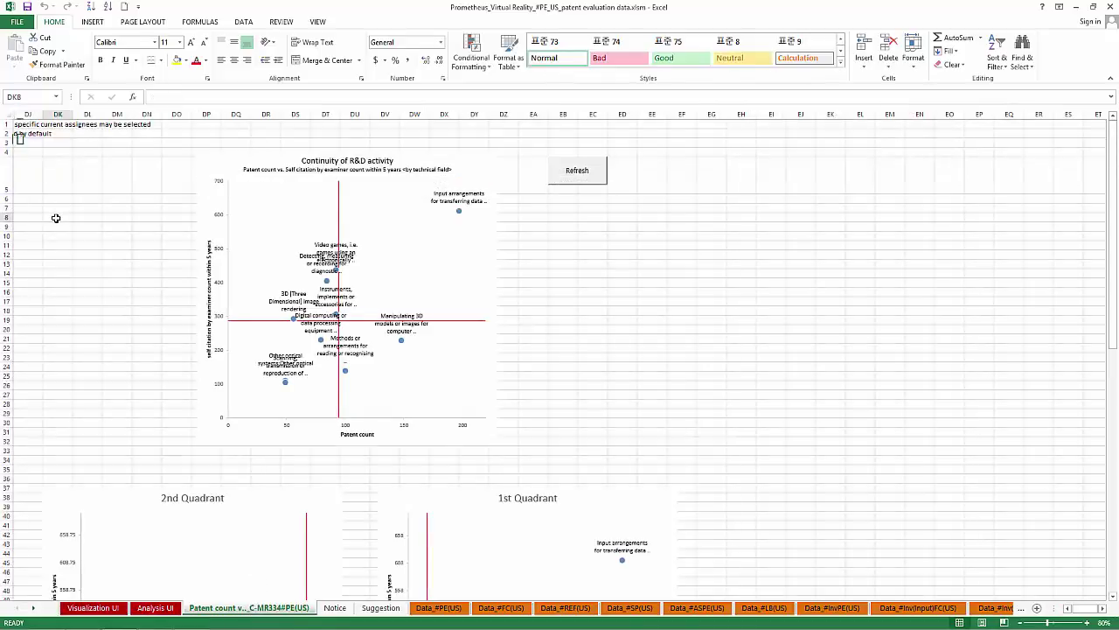
key(Home)
click(44, 187)
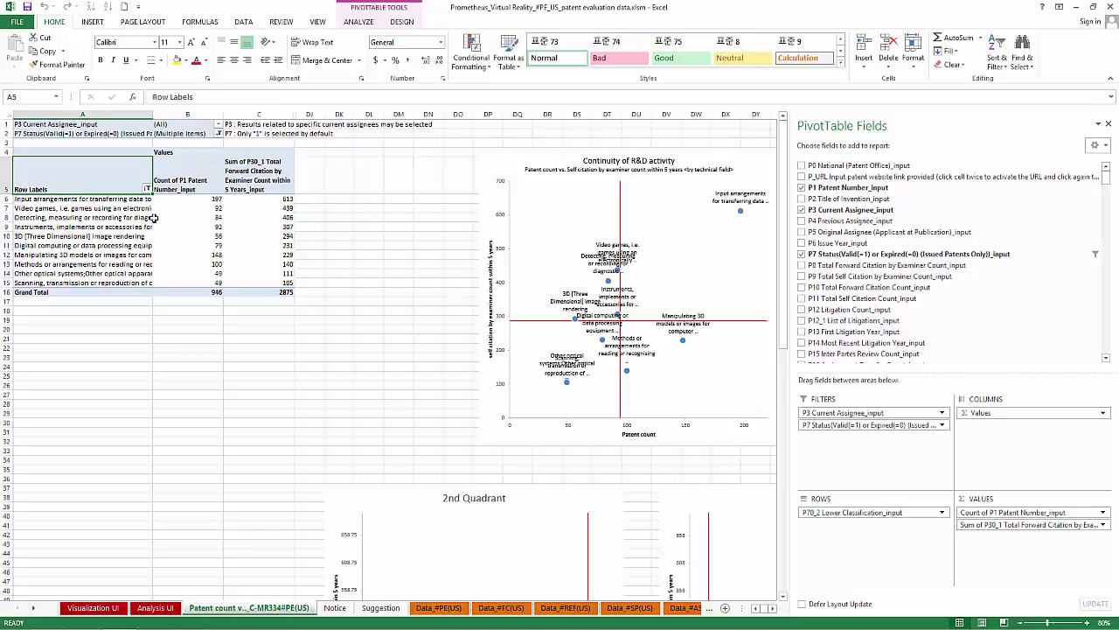
mouse_move(161, 215)
drag(1107, 184, 1107, 198)
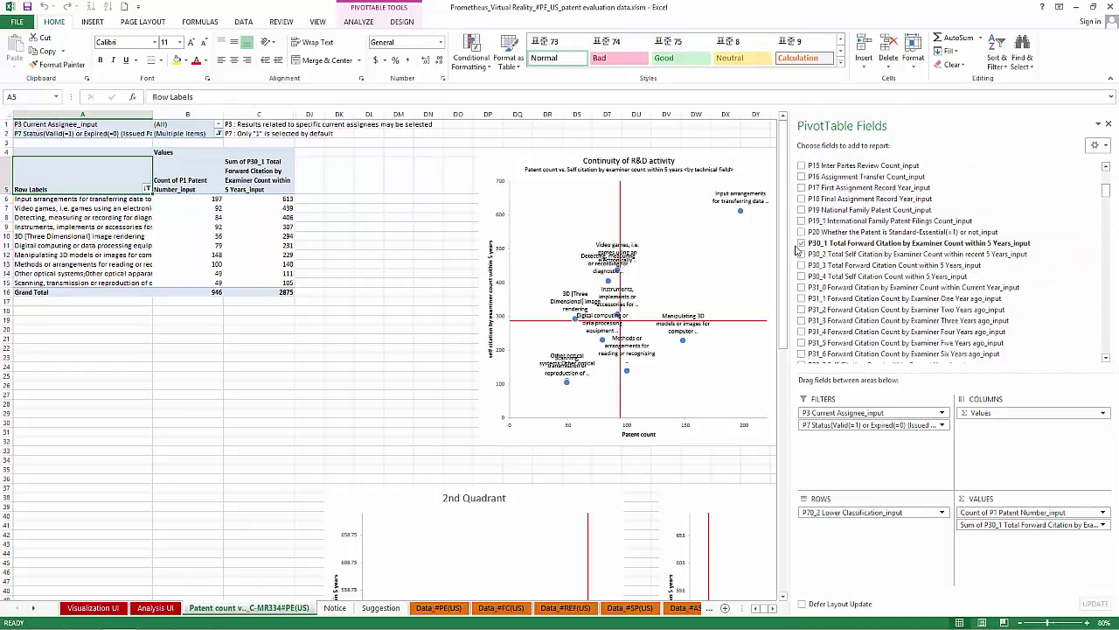
click(801, 247)
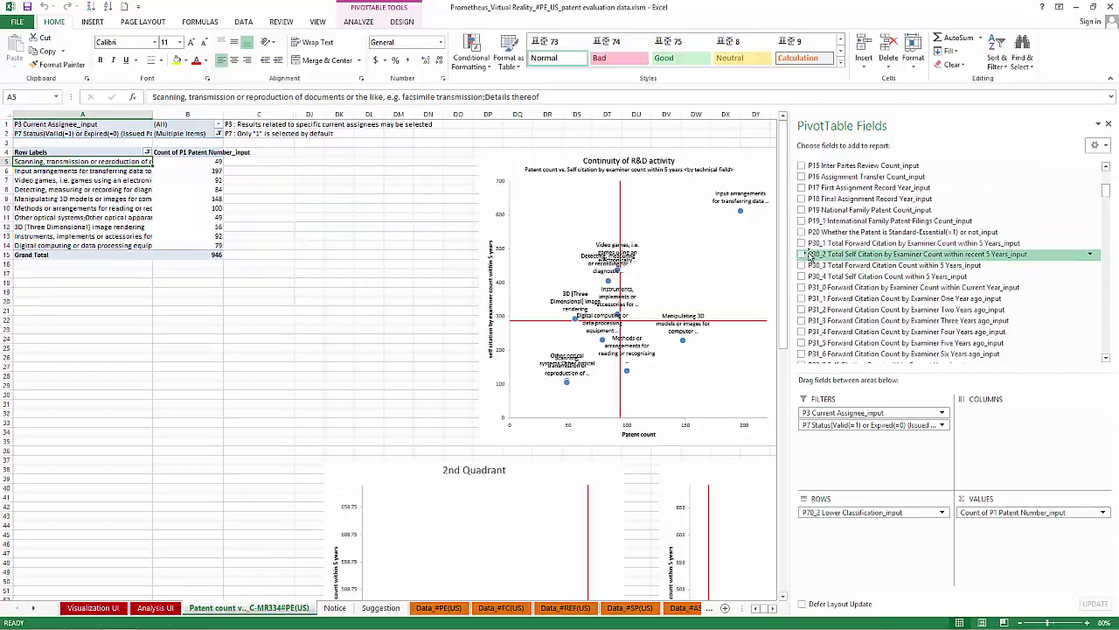
Add P30_2 Total Self Citation by Examiner Count within recent 5 Years to the PivotTable values, summarized by Sum.
drag(875, 254, 1054, 530)
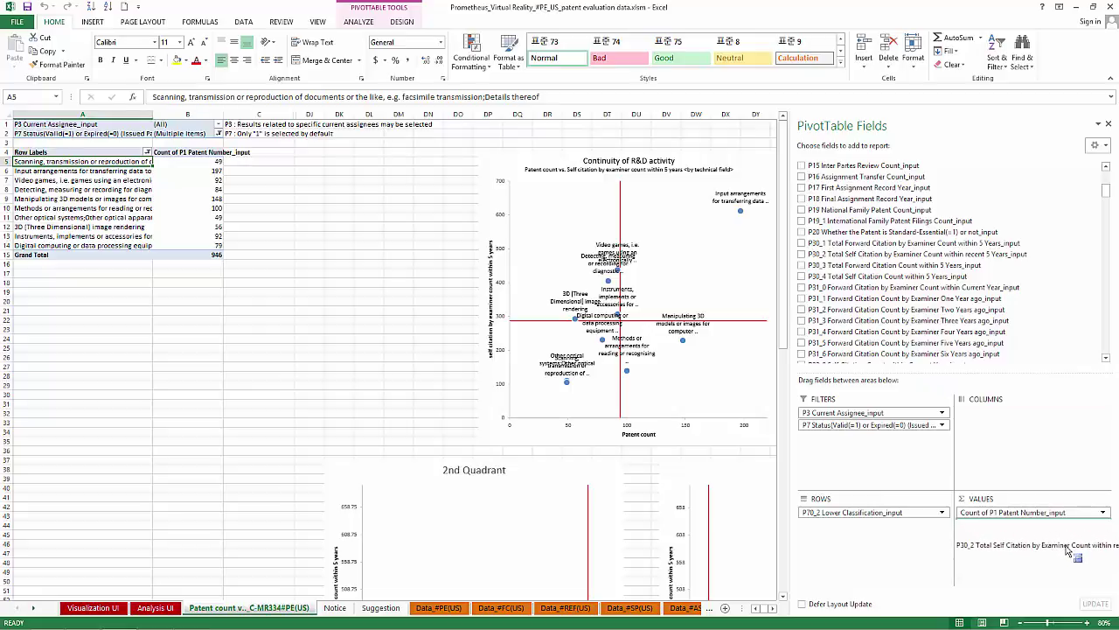
click(999, 522)
click(1005, 511)
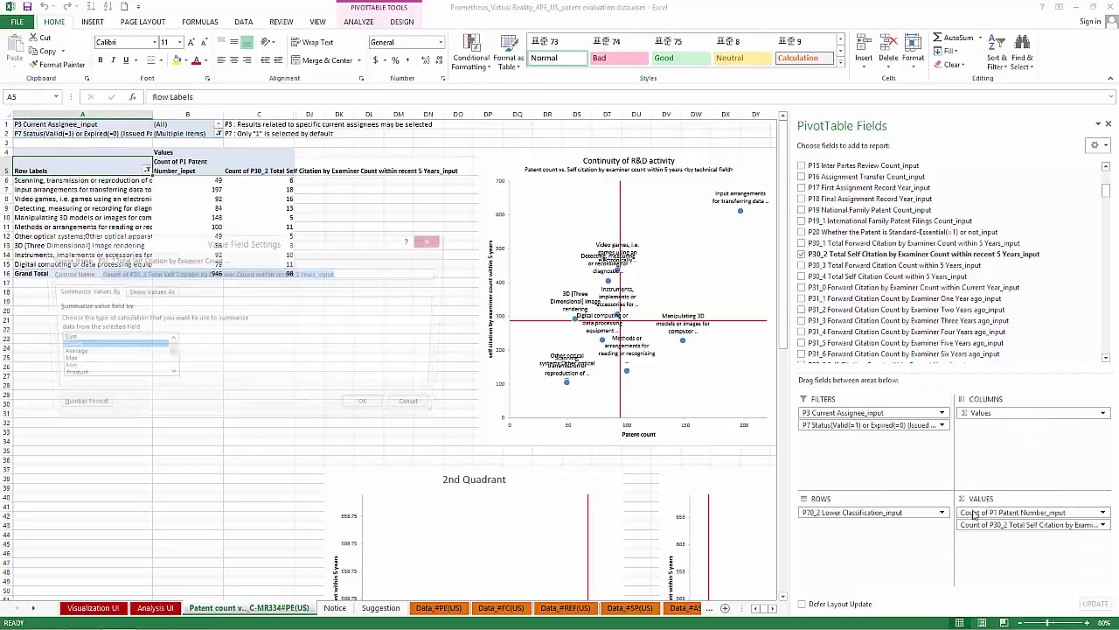
click(111, 339)
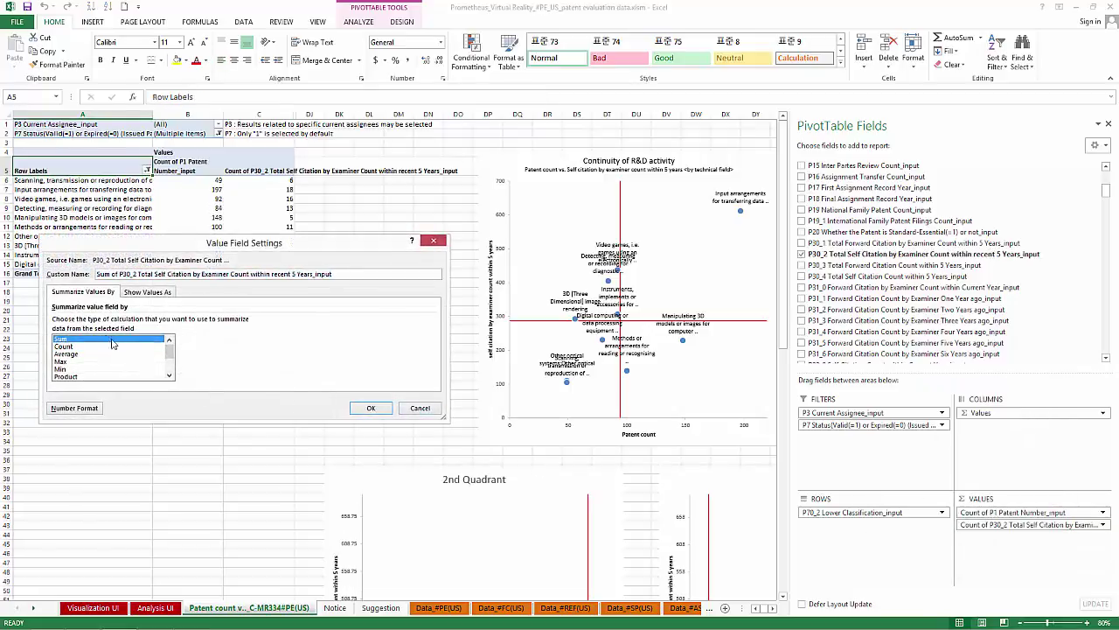
click(371, 408)
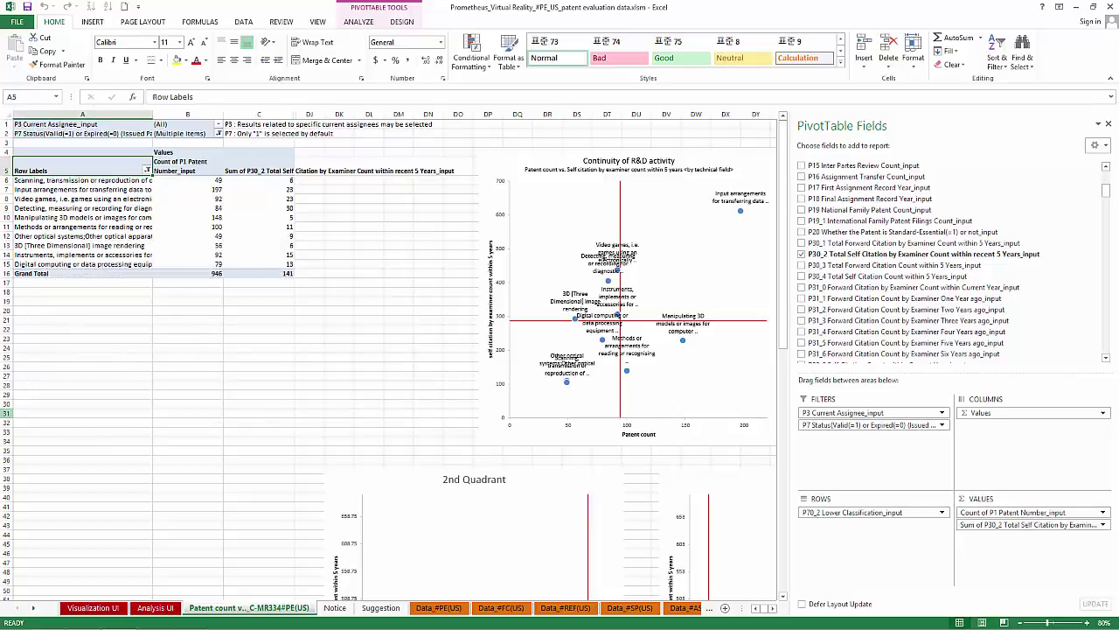
Refresh the quadrant charts with the self citation data and dismiss the completion notice.
scroll(394, 350, down, 2)
scroll(393, 350, up, 1)
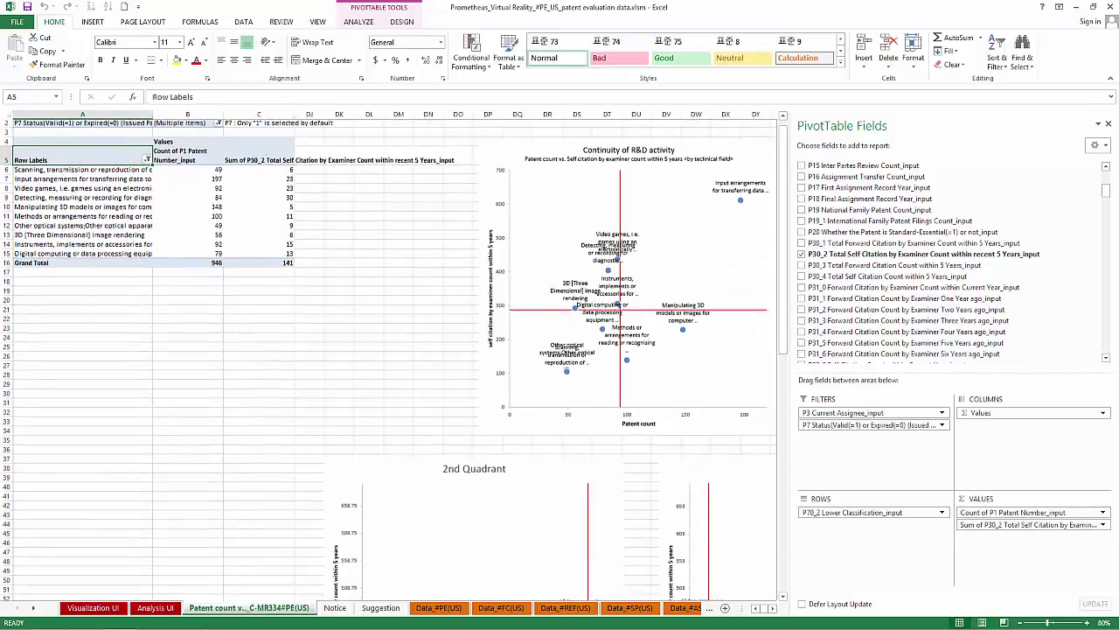
scroll(394, 350, up, 1)
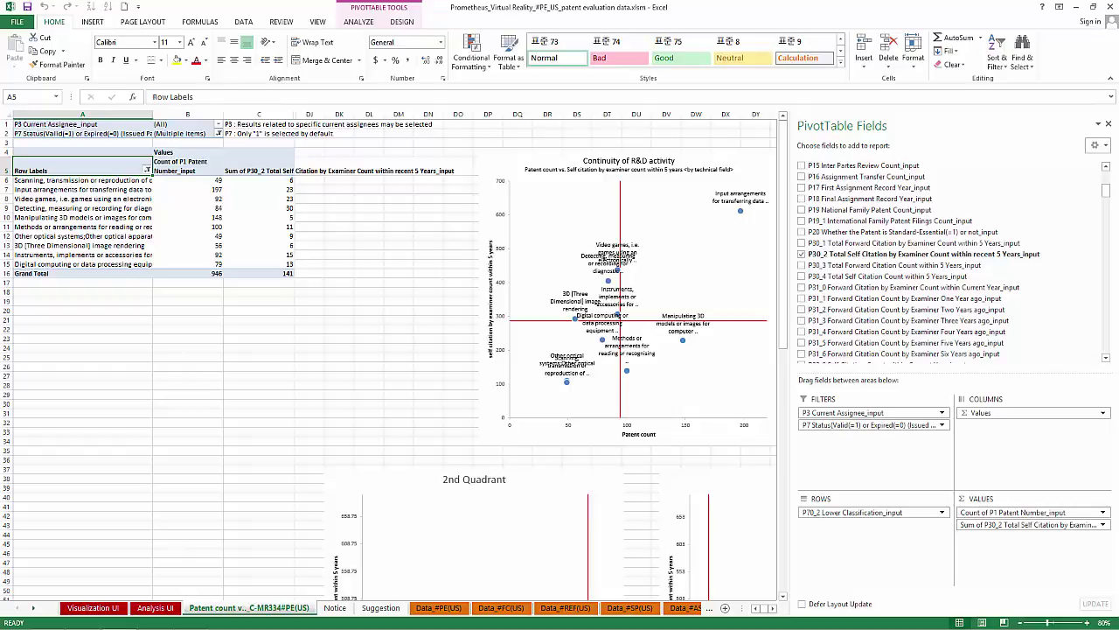
click(408, 235)
click(859, 170)
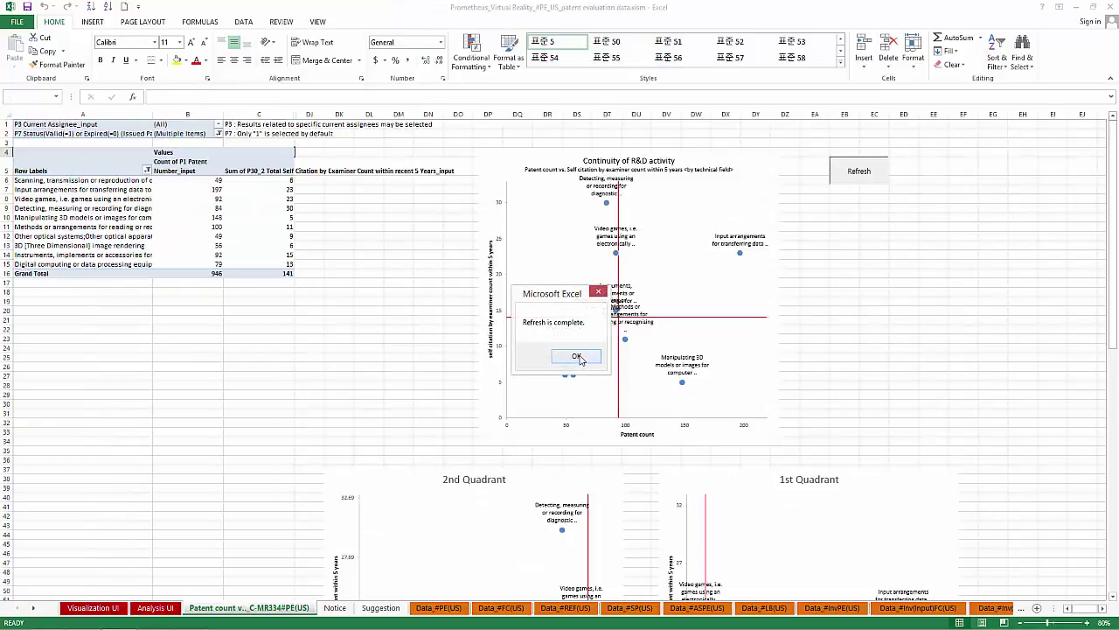
click(576, 357)
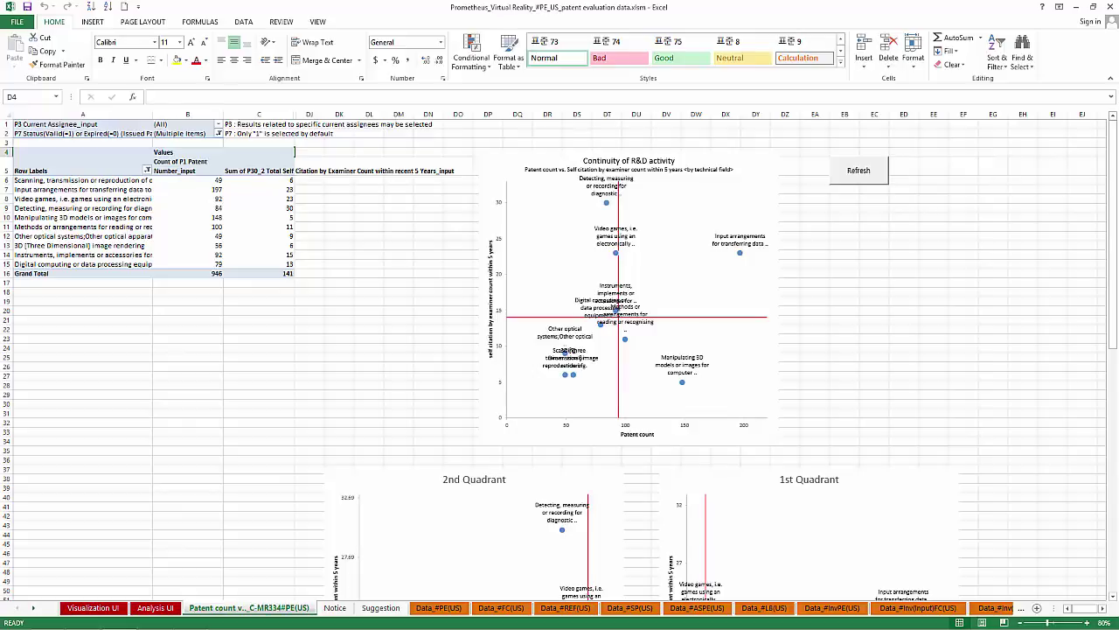
Move the Detecting, Video games and Instruments data labels in the 2nd Quadrant chart away from their points into clear space.
click(428, 507)
scroll(396, 495, down, 1)
scroll(396, 495, down, 8)
drag(563, 280, 508, 289)
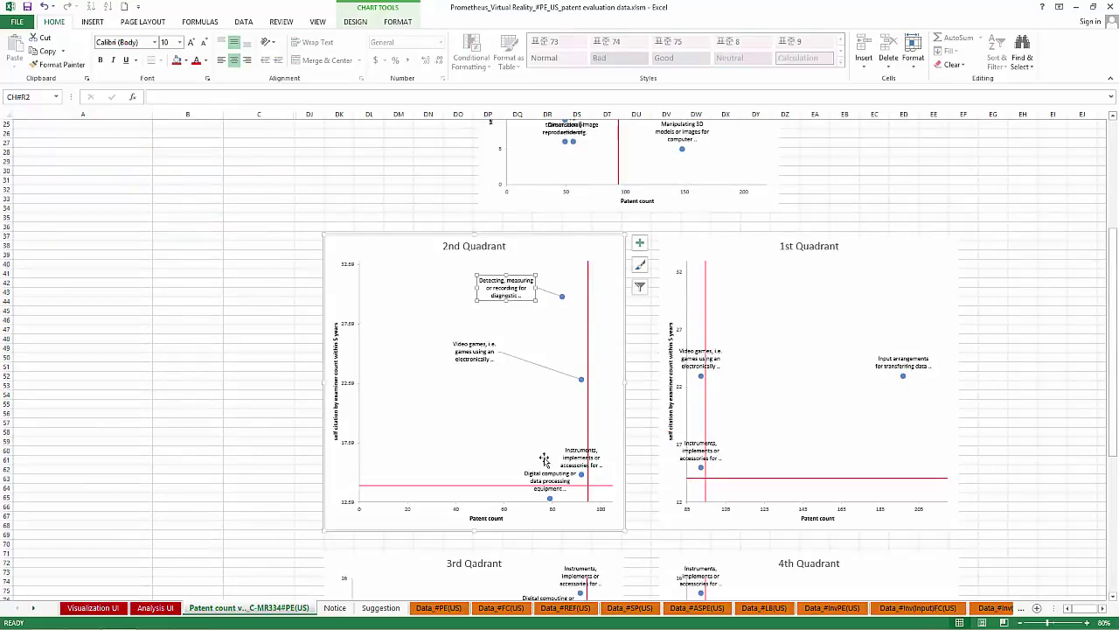
click(573, 456)
drag(573, 457, 494, 434)
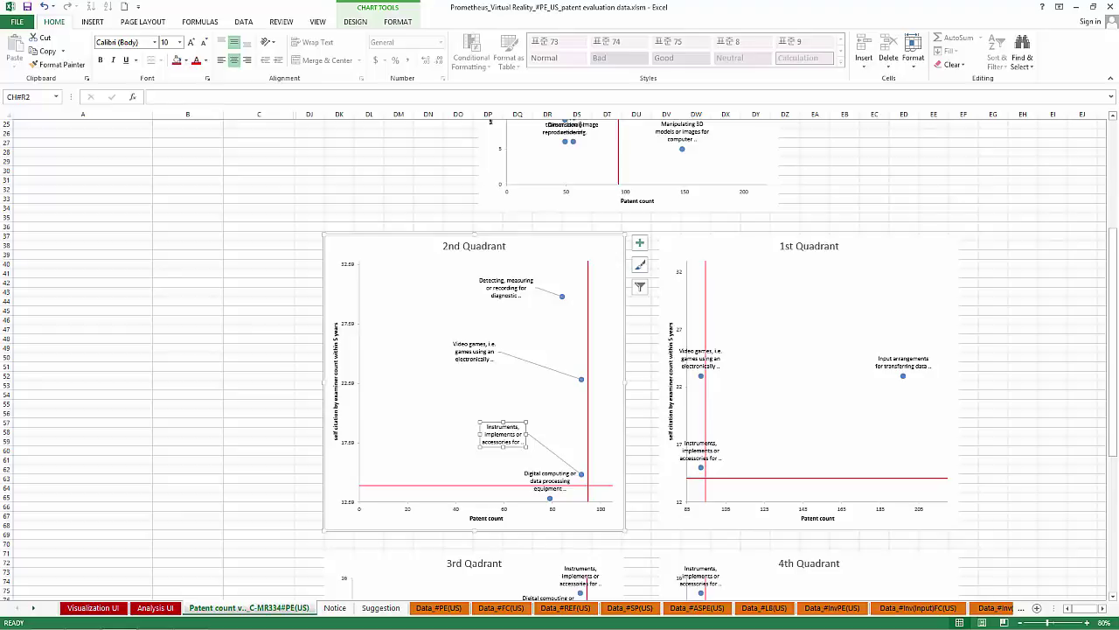
Filter the PivotTable's P3 Current Assignee field to the assignees matching "google", with multiple items allowed.
scroll(127, 184, up, 8)
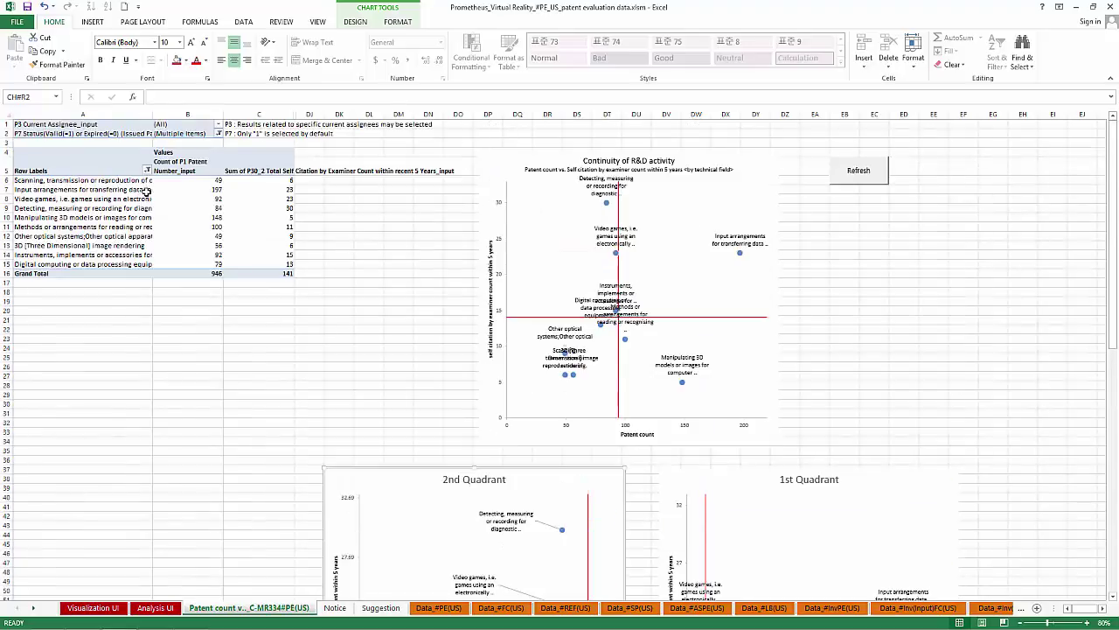
click(211, 125)
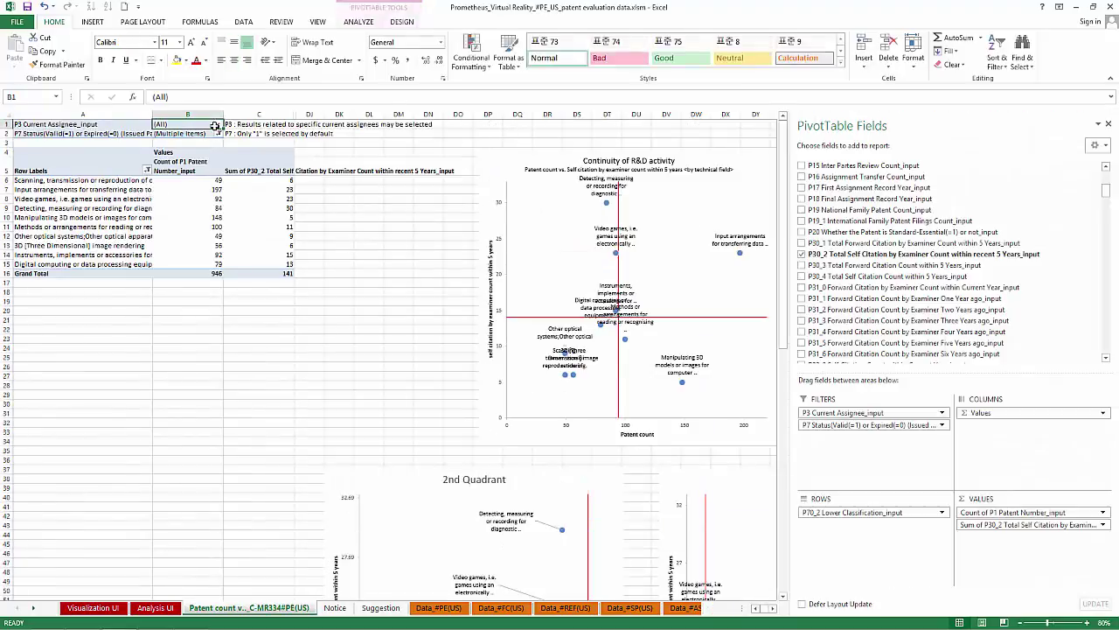
click(218, 124)
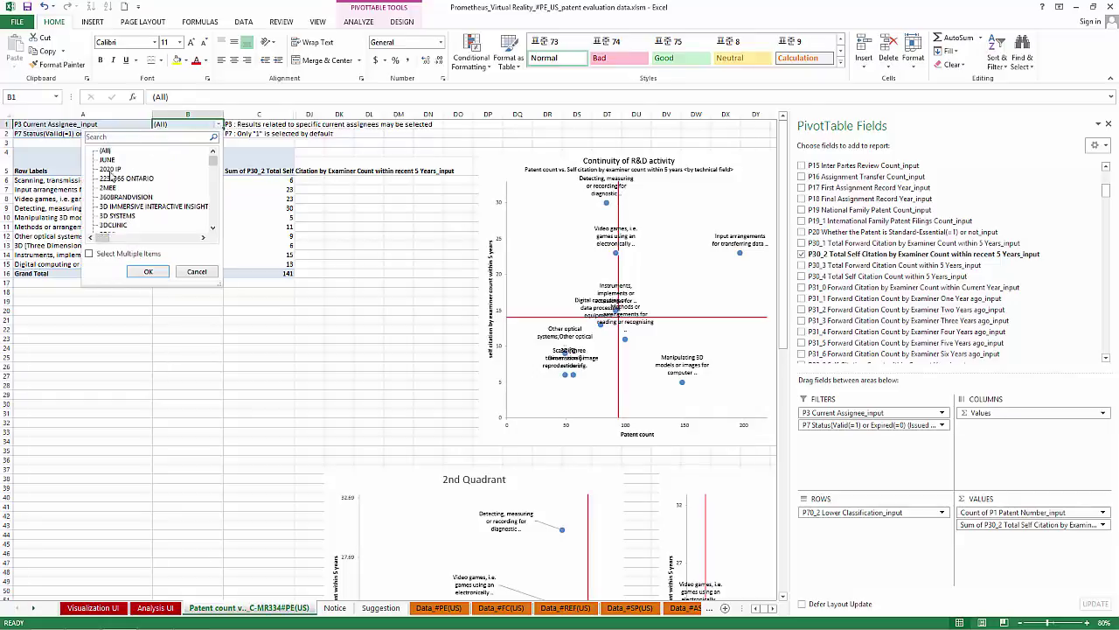
click(88, 253)
click(114, 135)
text(google)
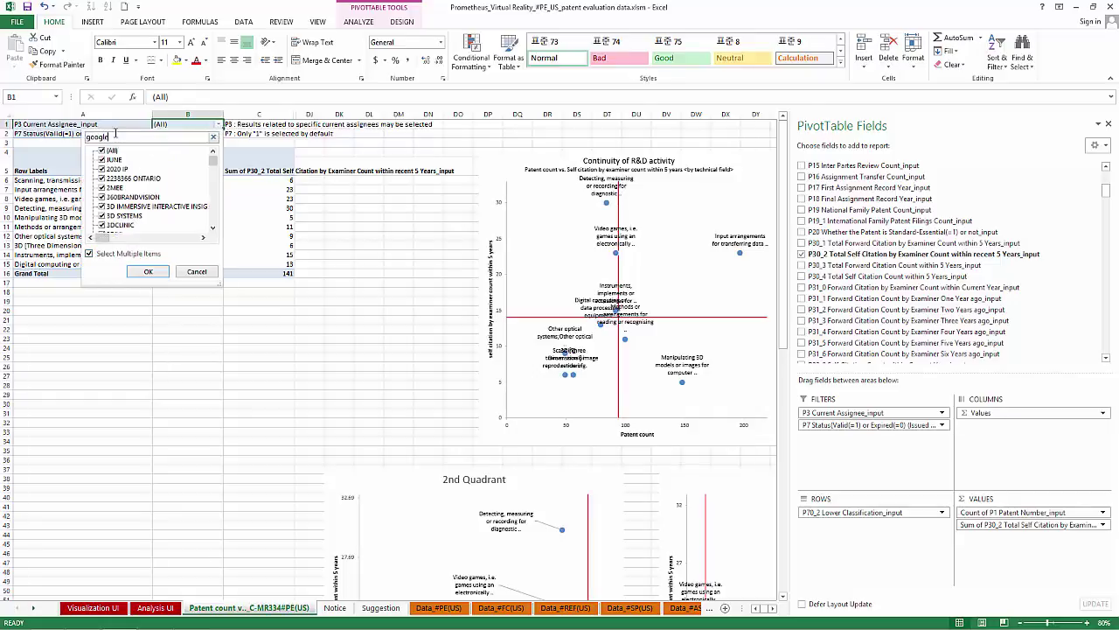
key(Return)
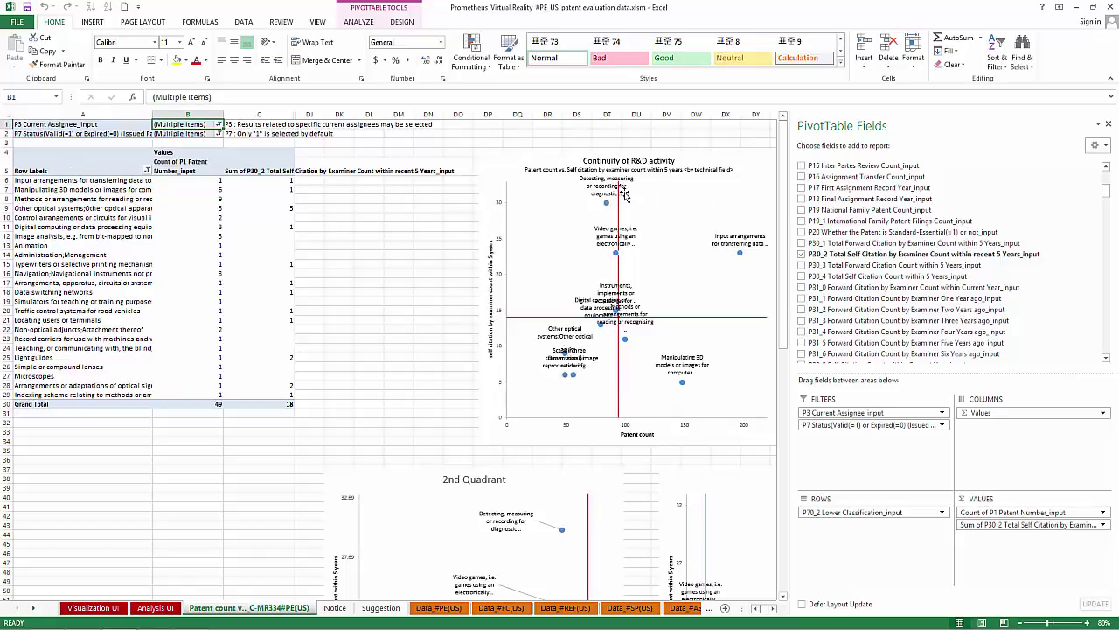
Refresh the visualization charts for the Google-filtered PivotTable and close the completion notice.
click(427, 264)
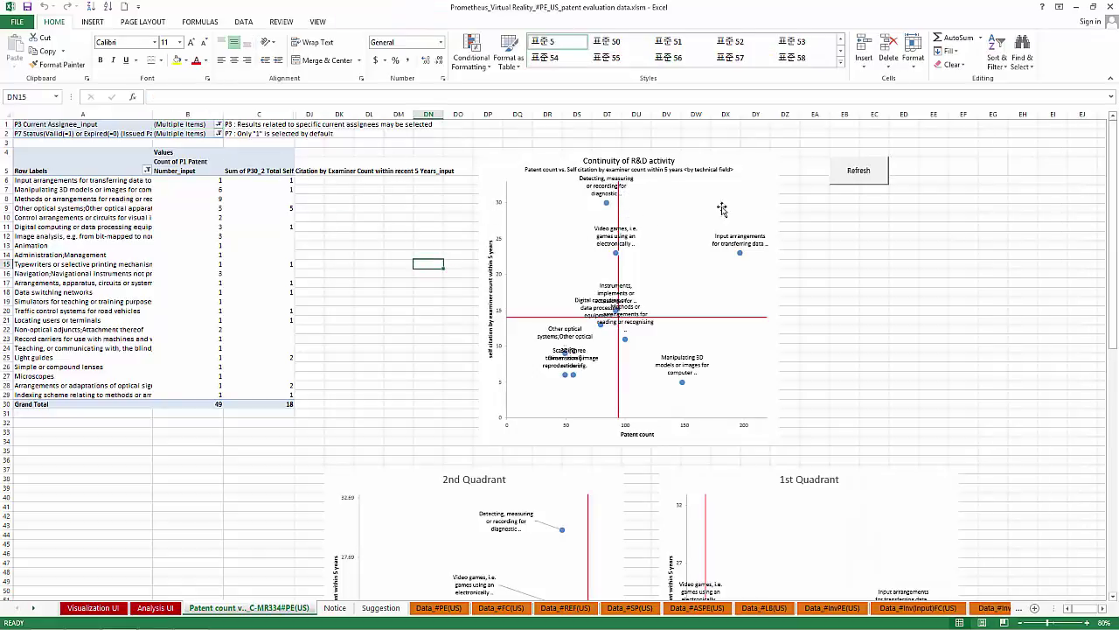
click(860, 180)
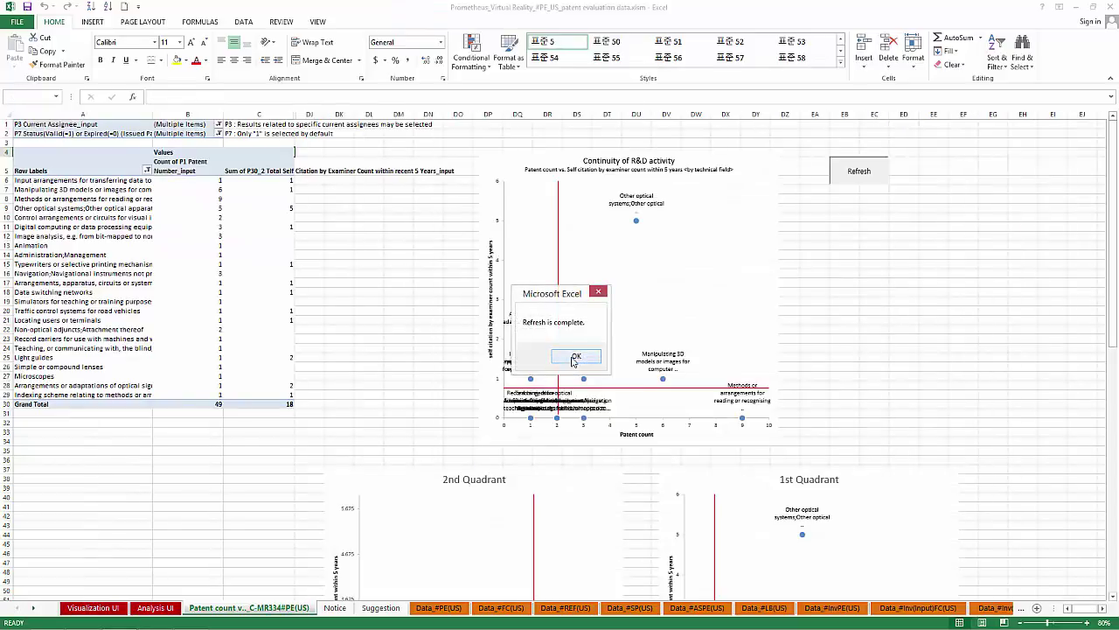
click(573, 358)
Separate the overlapping Arrangements and Light guides labels in the 2nd Quadrant chart by moving them above their shared point.
scroll(402, 361, down, 7)
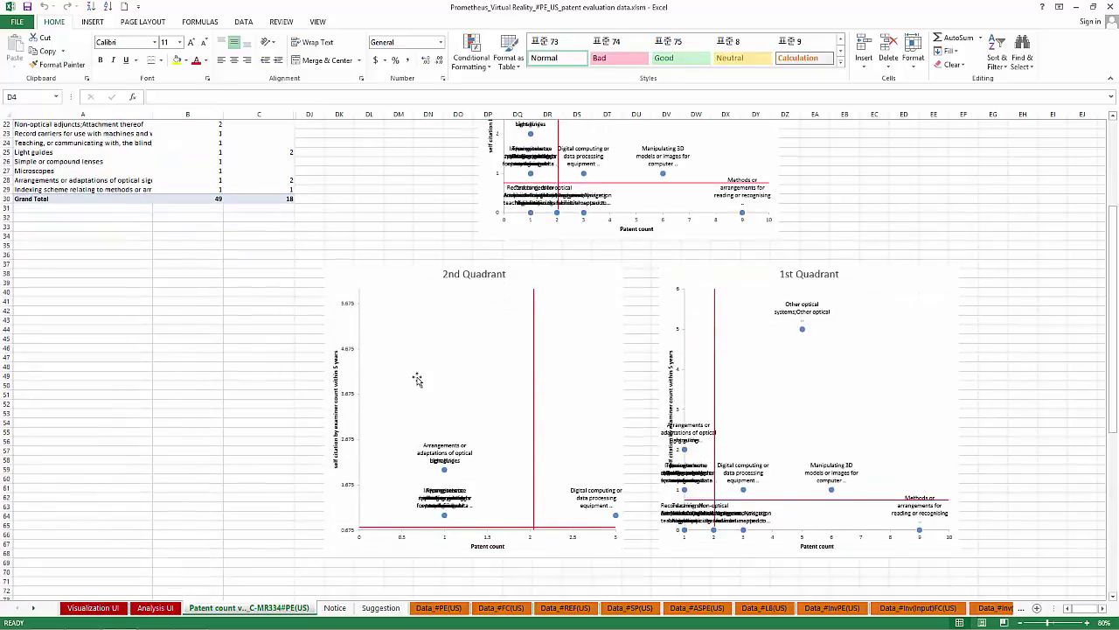
click(444, 452)
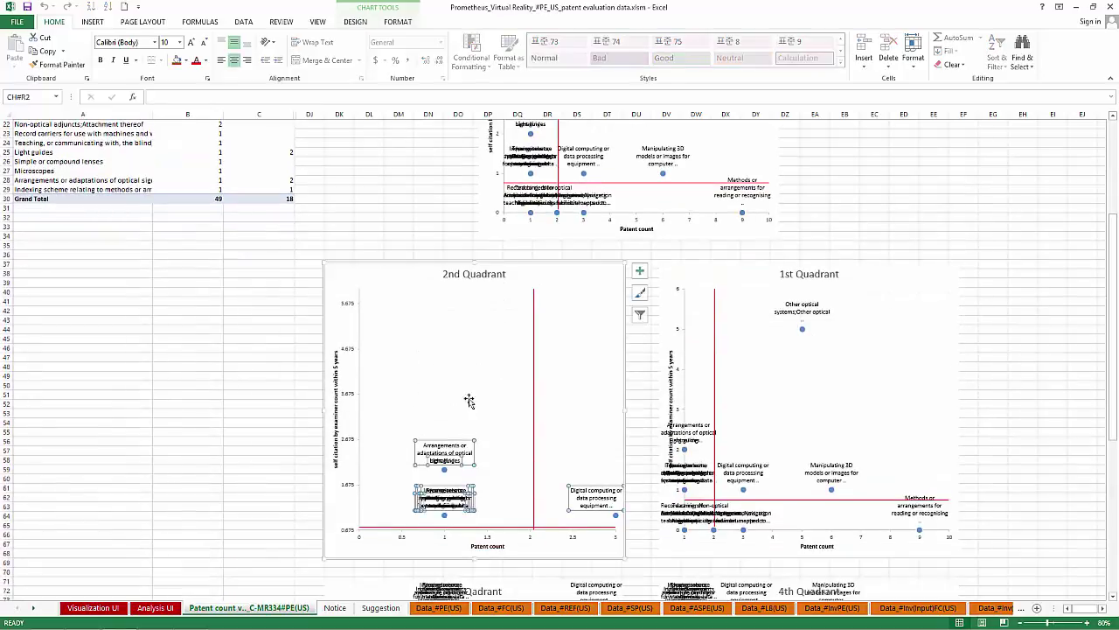
click(444, 452)
drag(446, 455, 487, 324)
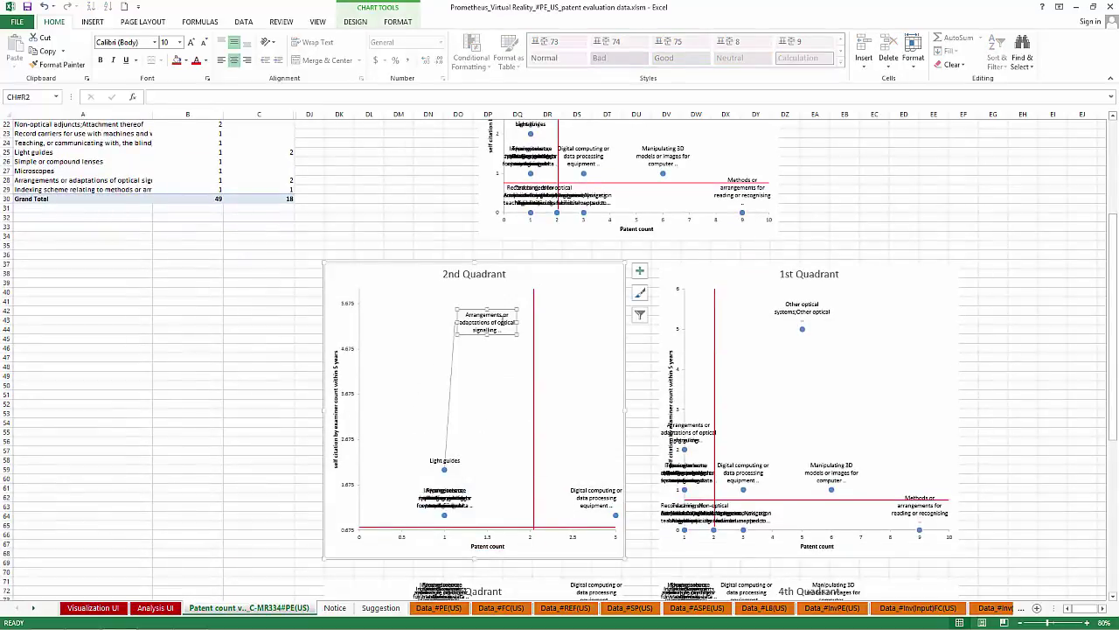
drag(429, 463, 400, 338)
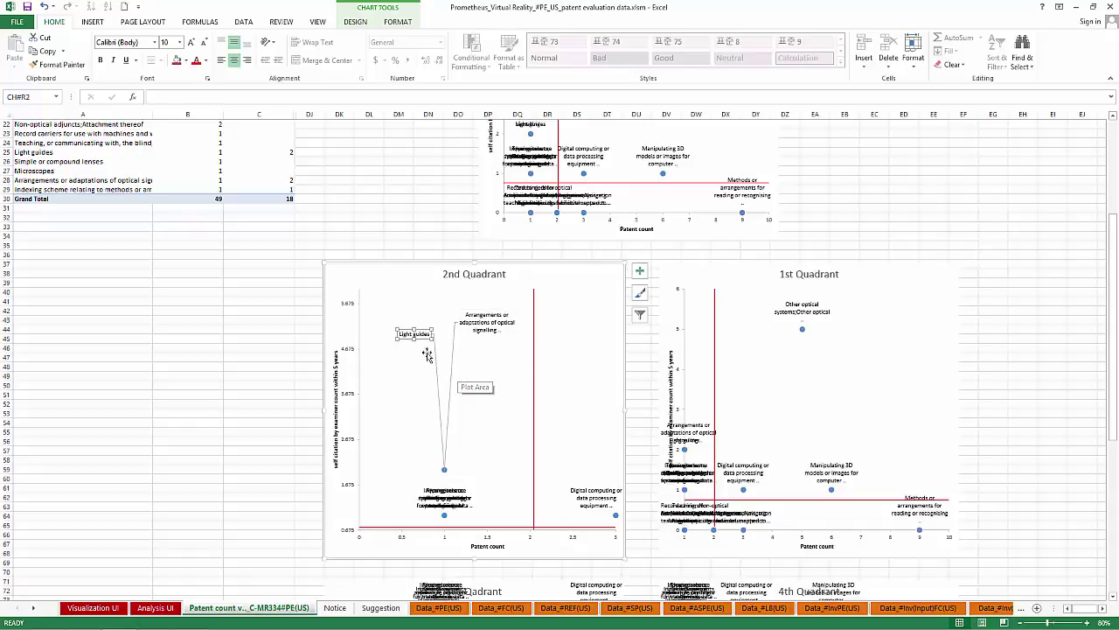
Spread out the stacked data labels over the lower point at patent count 1 in the 2nd Quadrant chart, including the Indexing scheme label.
click(446, 504)
drag(446, 502, 510, 418)
click(444, 502)
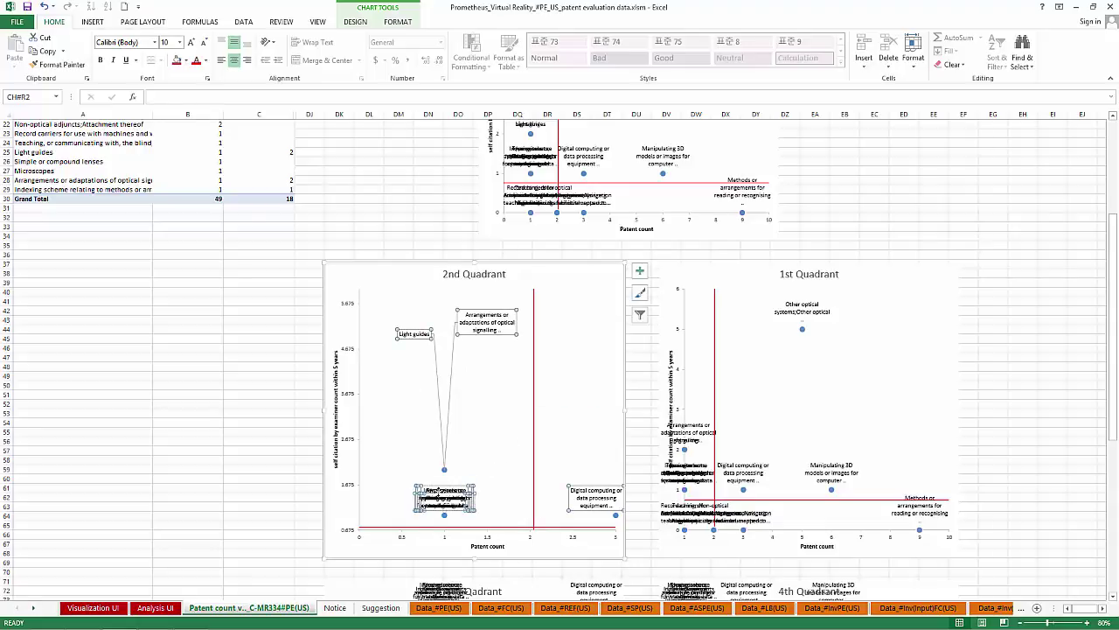
drag(444, 502, 515, 411)
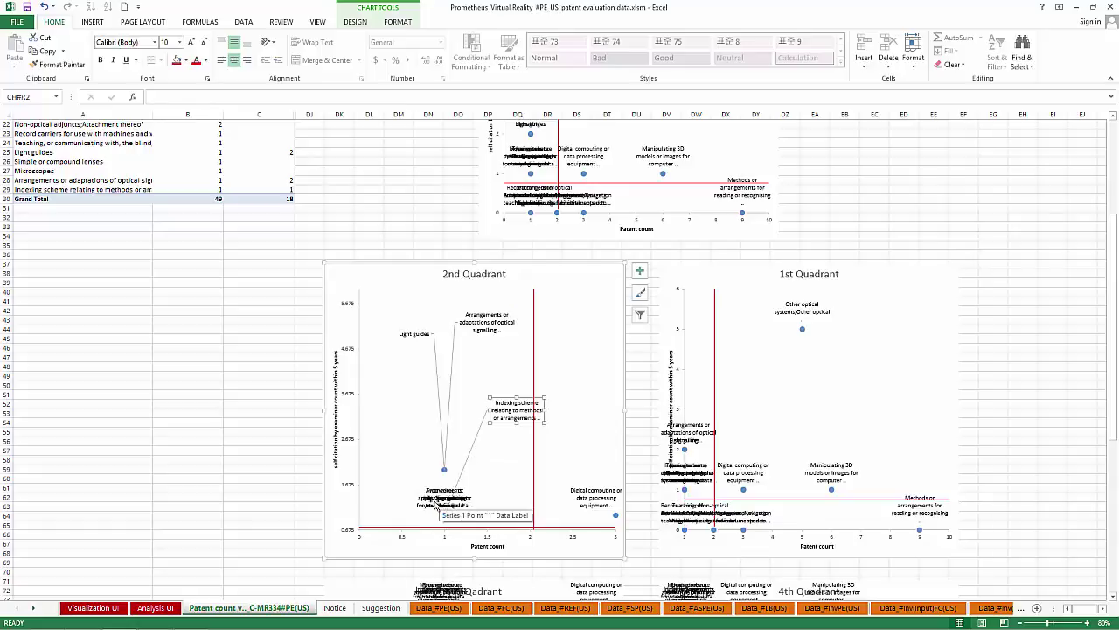
drag(444, 503, 414, 422)
click(444, 500)
drag(444, 500, 527, 451)
click(444, 499)
drag(444, 500, 400, 456)
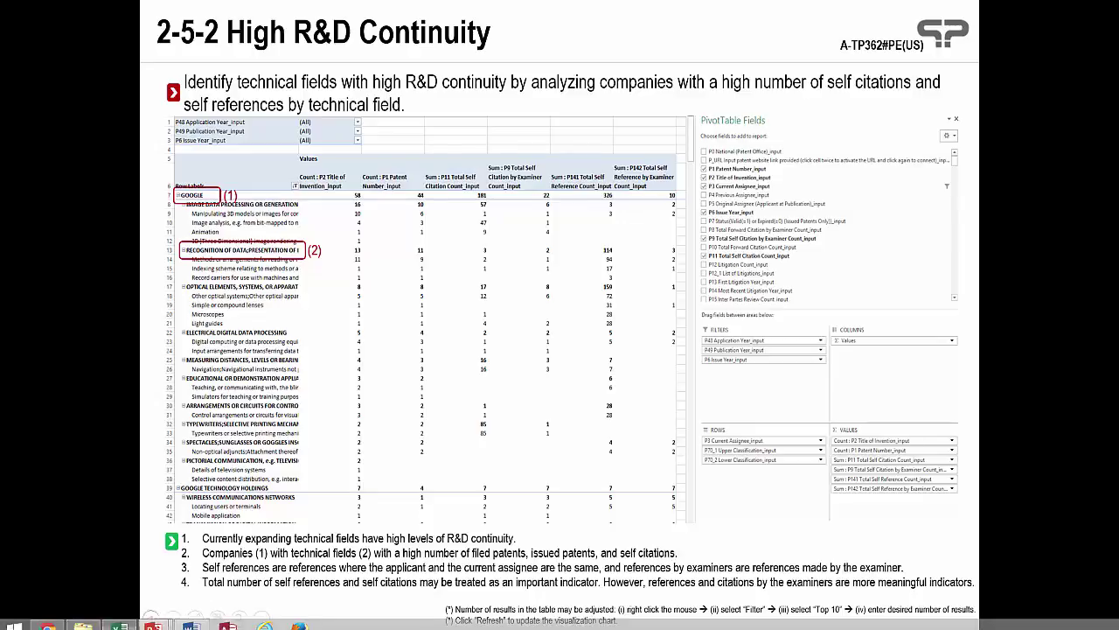
Switch to the Excel workbook and filter the Analysis UI sheet's View_Code column to a-tp362.
click(119, 619)
click(674, 167)
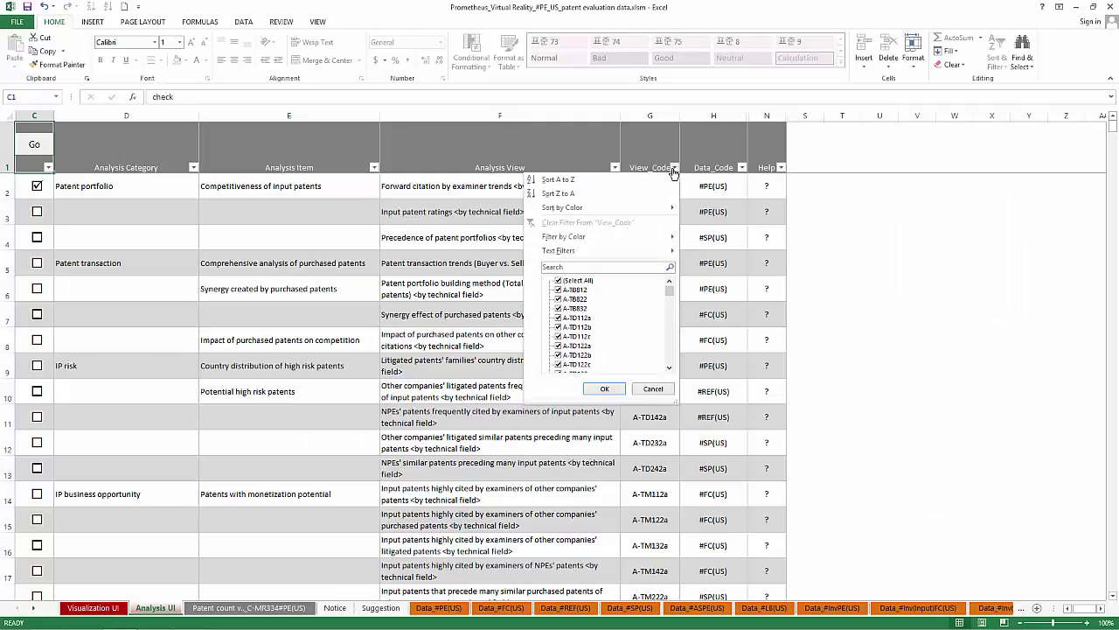
click(592, 266)
text(a-tp362)
key(Return)
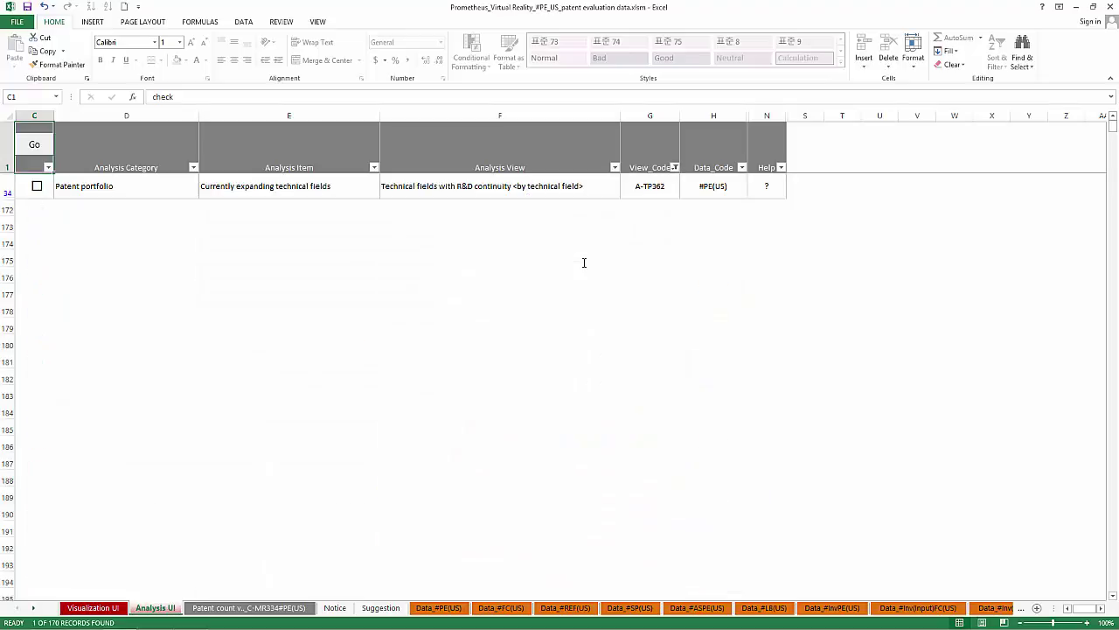
Generate the A-TP362 analysis of technical fields with R&D continuity and open its resulting sheet.
click(37, 187)
click(33, 148)
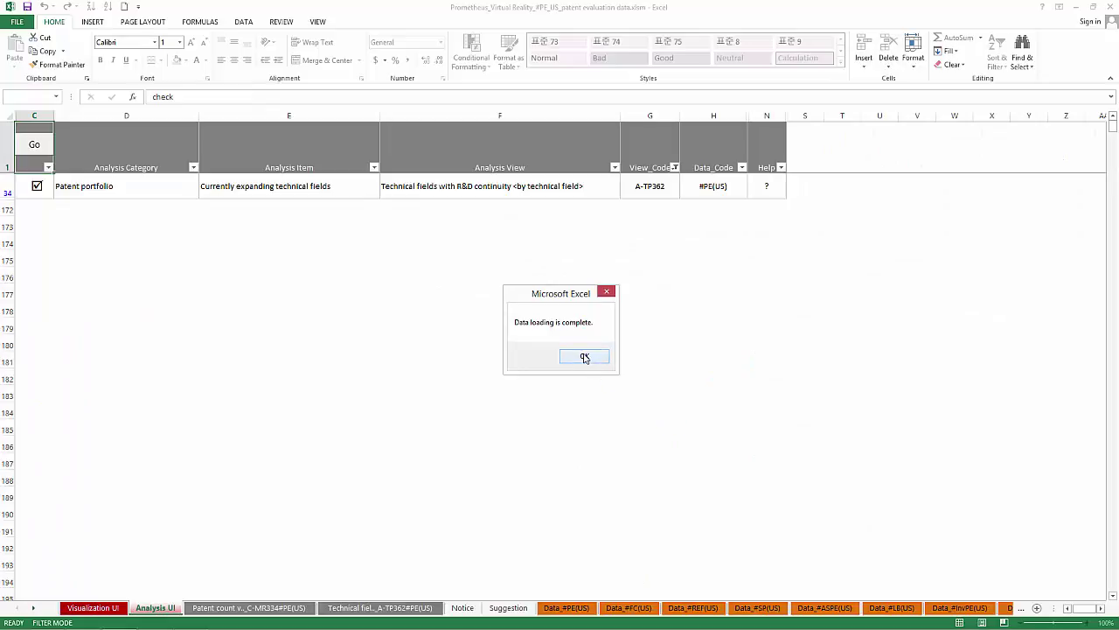
click(585, 356)
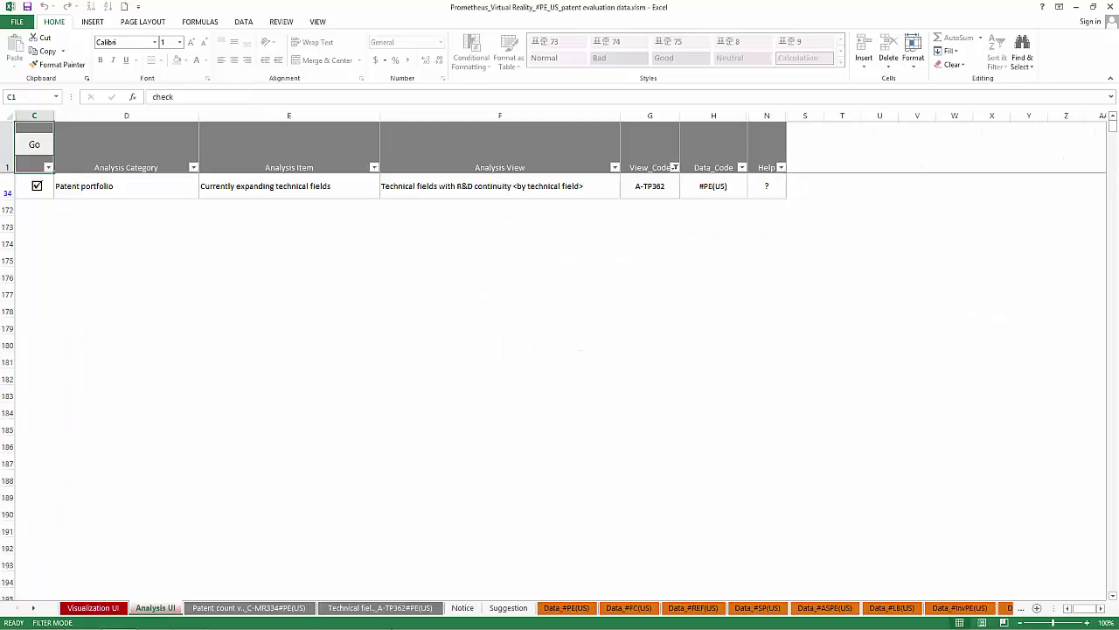
click(378, 607)
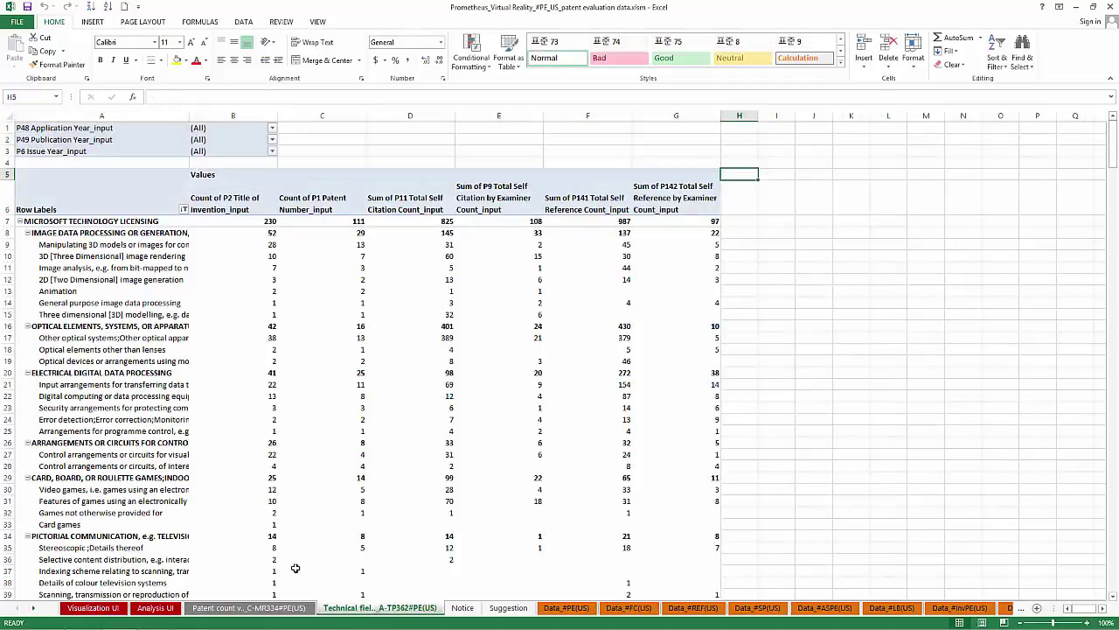
Examine the pivot table's row labels and its invention title, patent number and total self citation count headers.
click(89, 204)
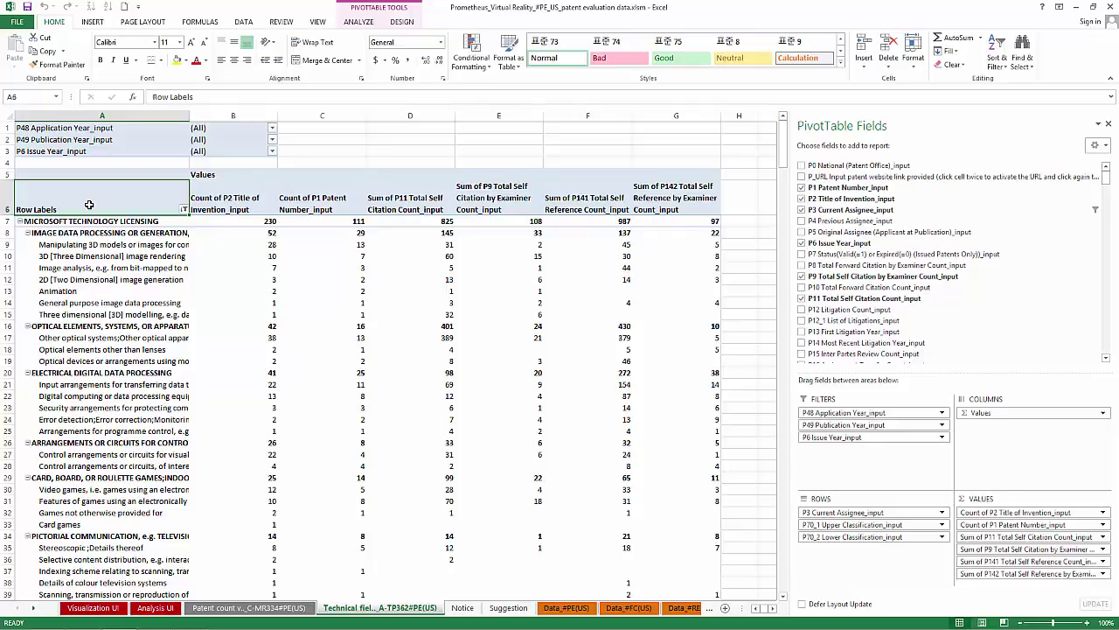
click(249, 201)
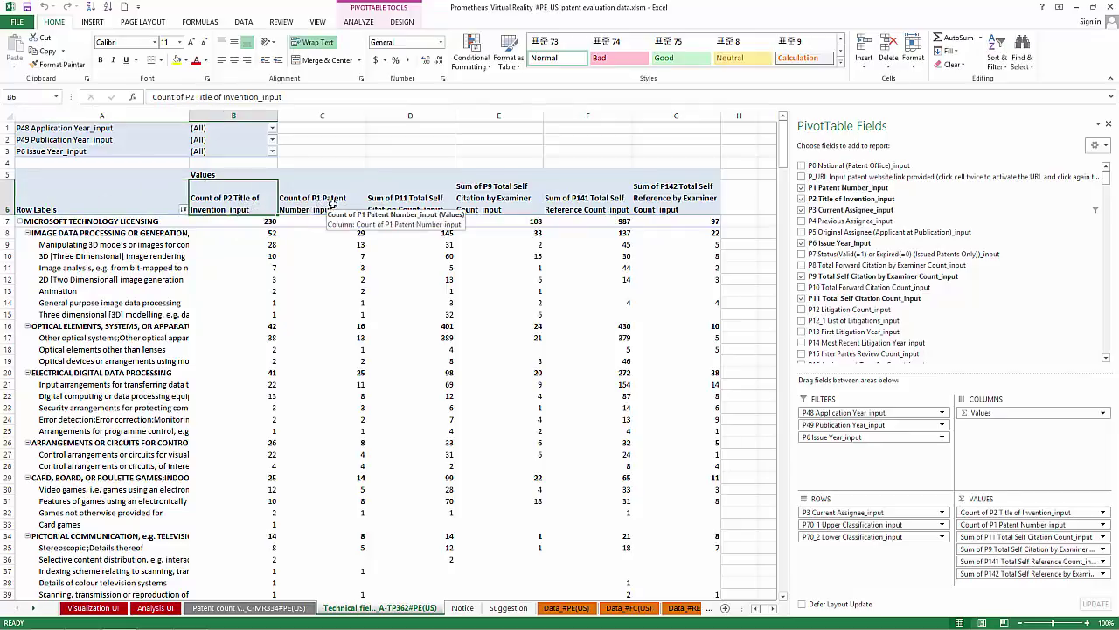
click(332, 203)
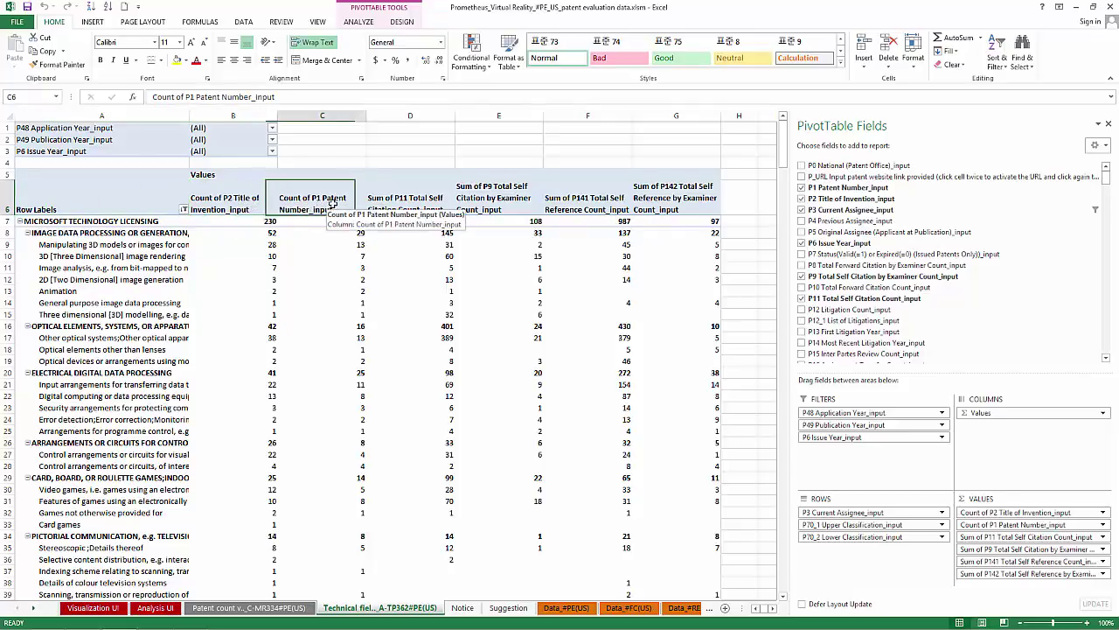
click(420, 200)
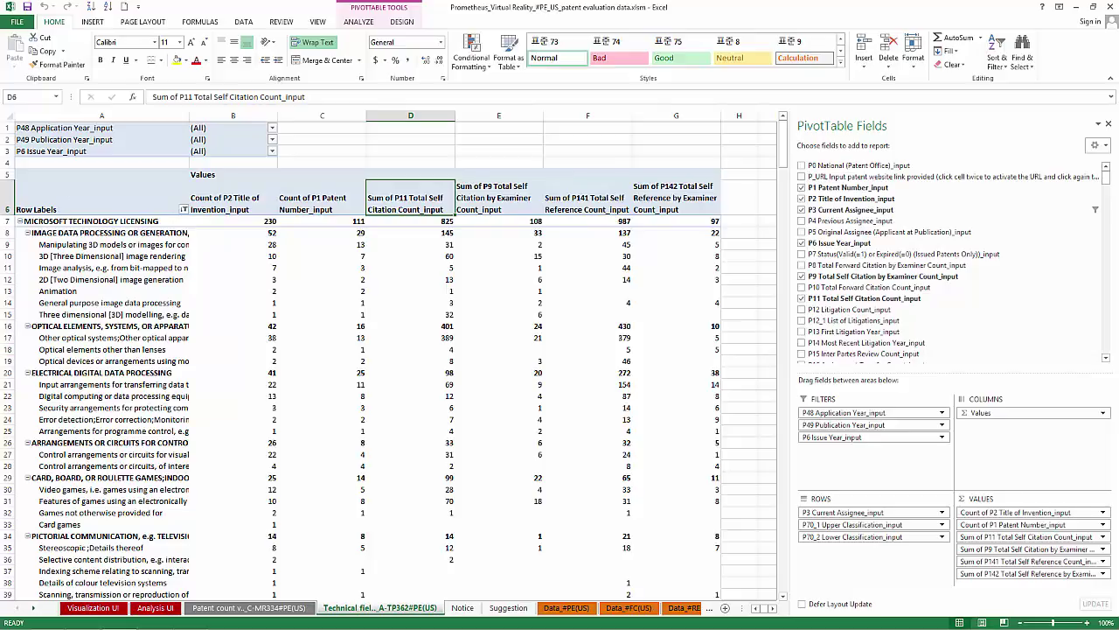
Filter the pivot table's P3 Current Assignee_input field to all assignees matching the search term google.
click(184, 211)
click(80, 338)
text(google)
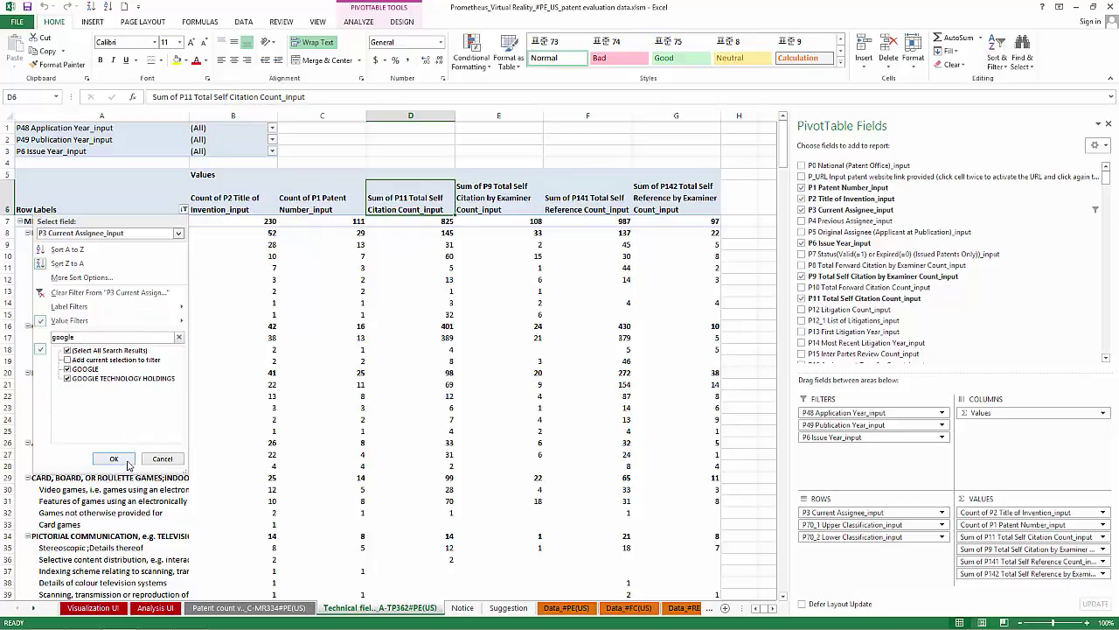
click(114, 458)
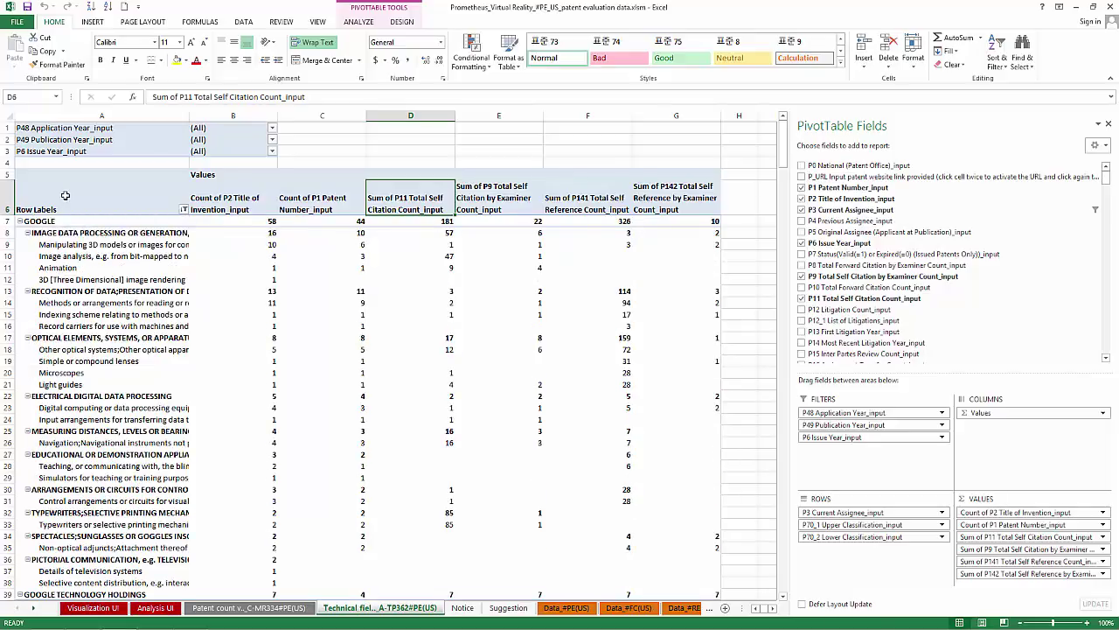